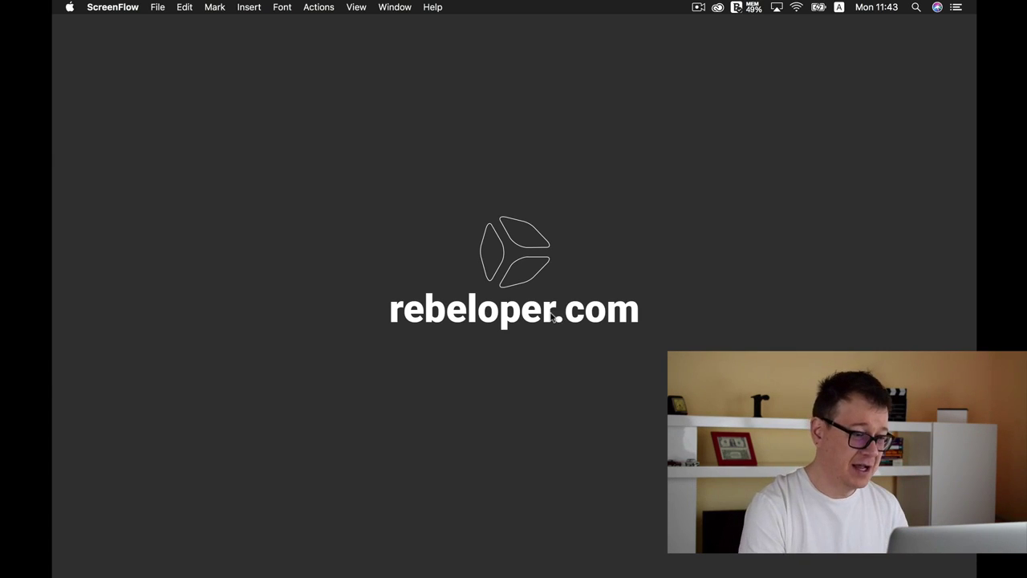
- Switch to Chrome and load the Apple Developer site at developer.apple.com
mouse_move(53, 229)
click(72, 180)
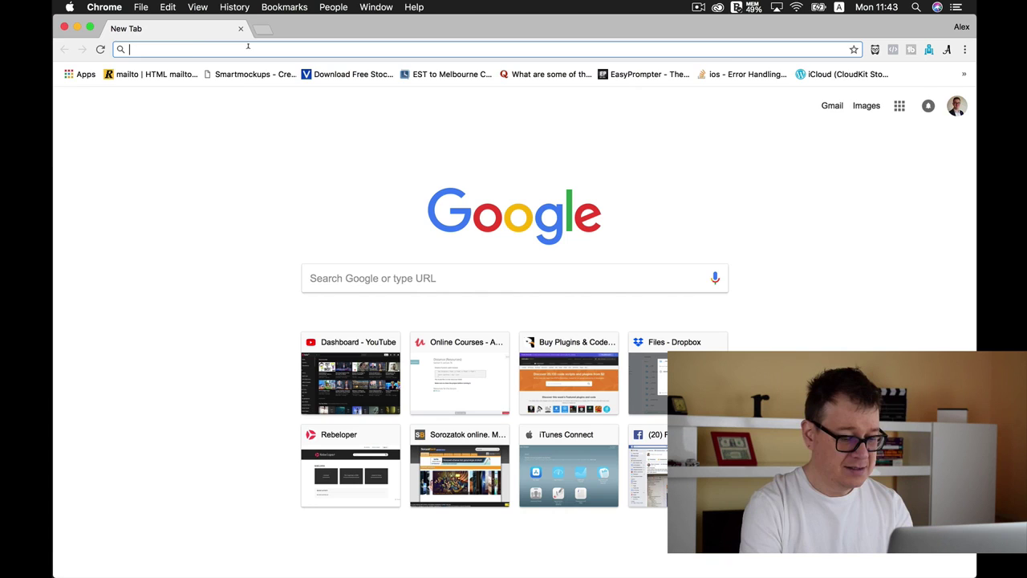
text(de)
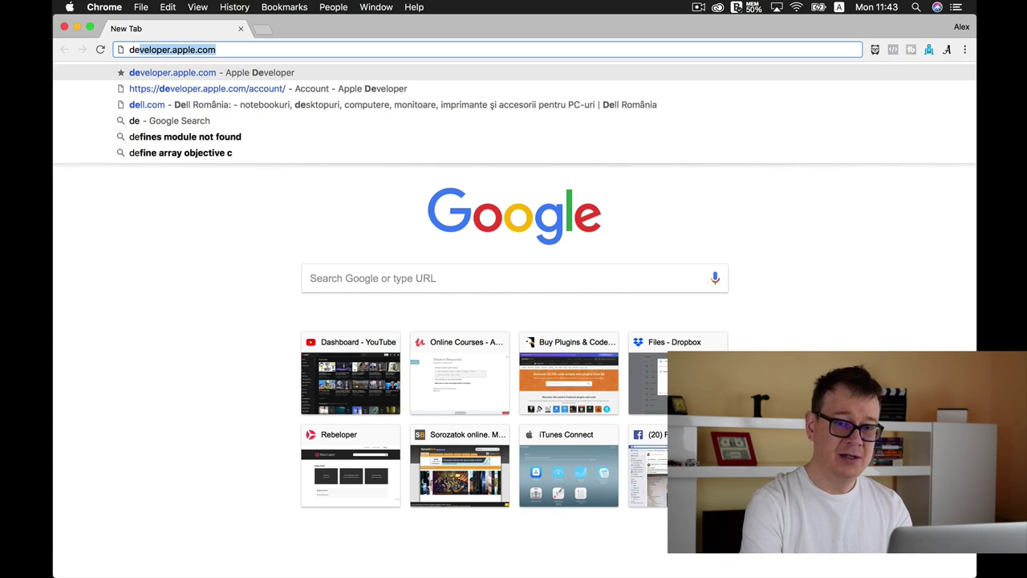
key(Return)
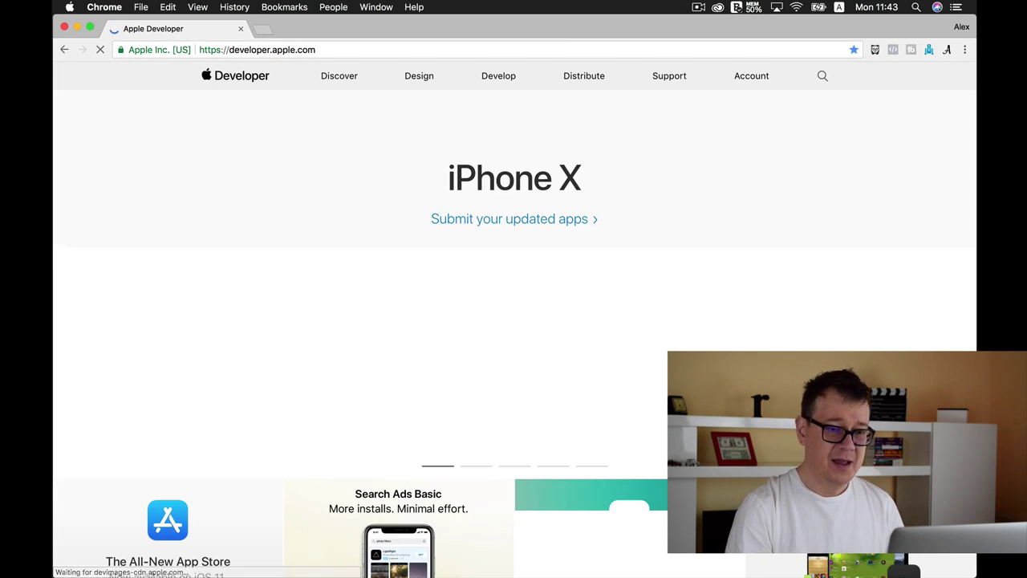
- Open the developer account and go through to iTunes Connect
click(750, 76)
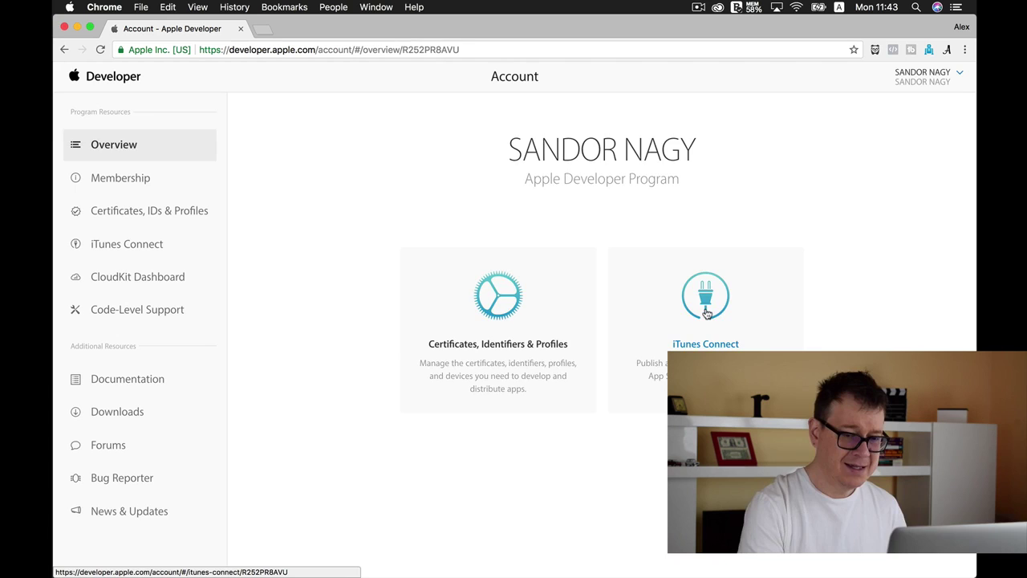
click(706, 313)
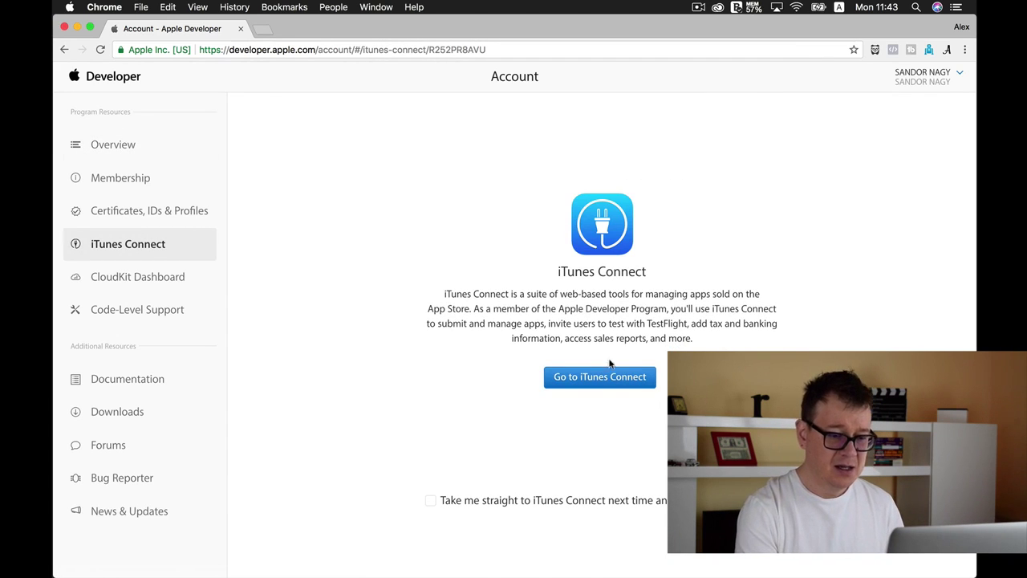
click(591, 376)
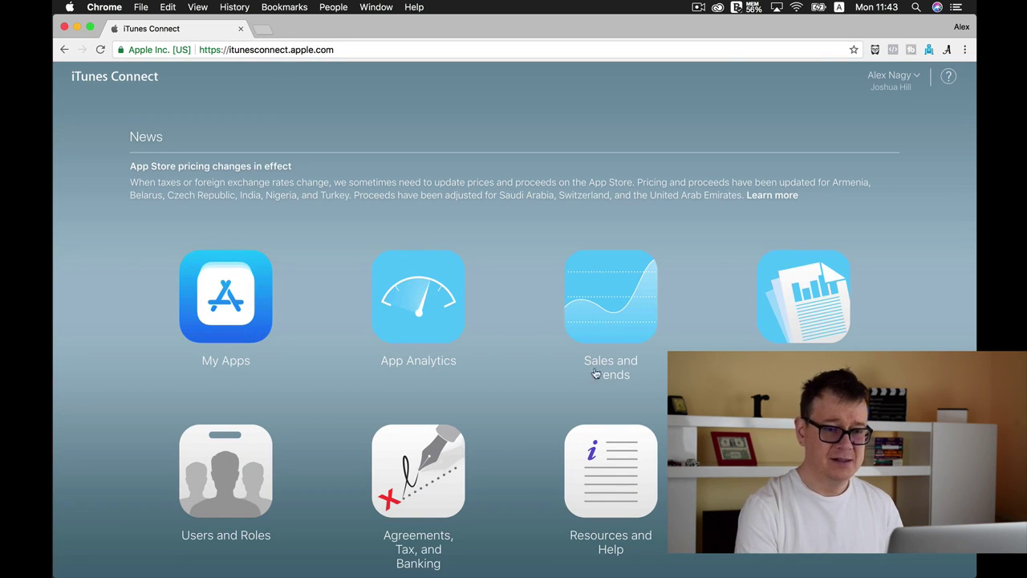
- Switch iTunes Connect to the account holder's own developer team and show the dashboard's app modules
click(903, 79)
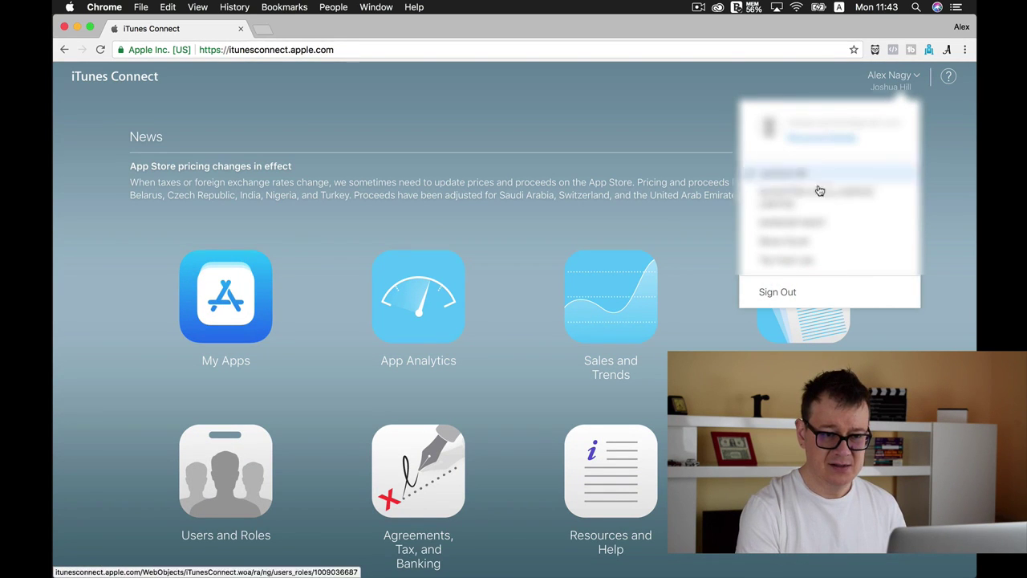
click(799, 229)
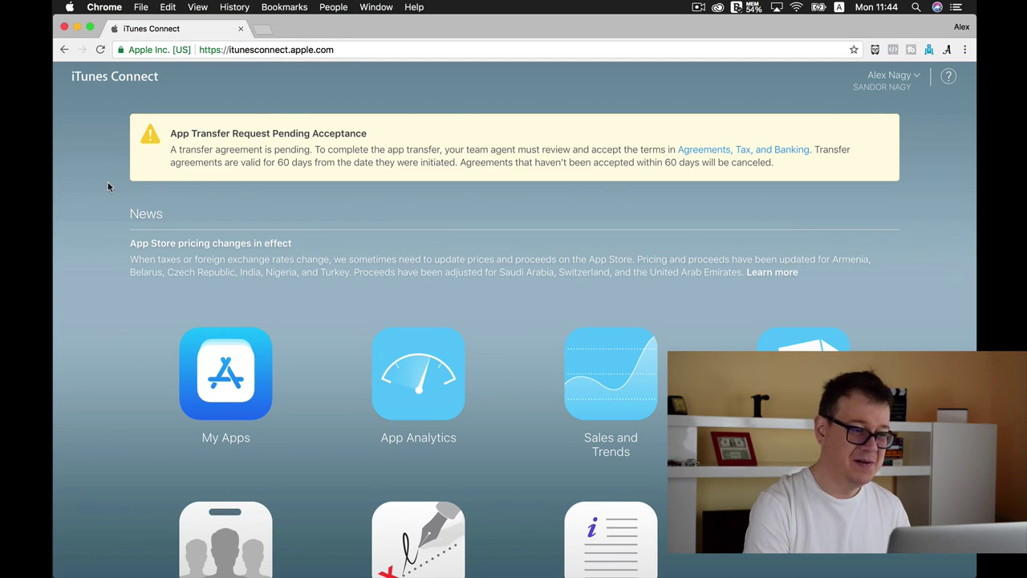
scroll(108, 182, down, 2)
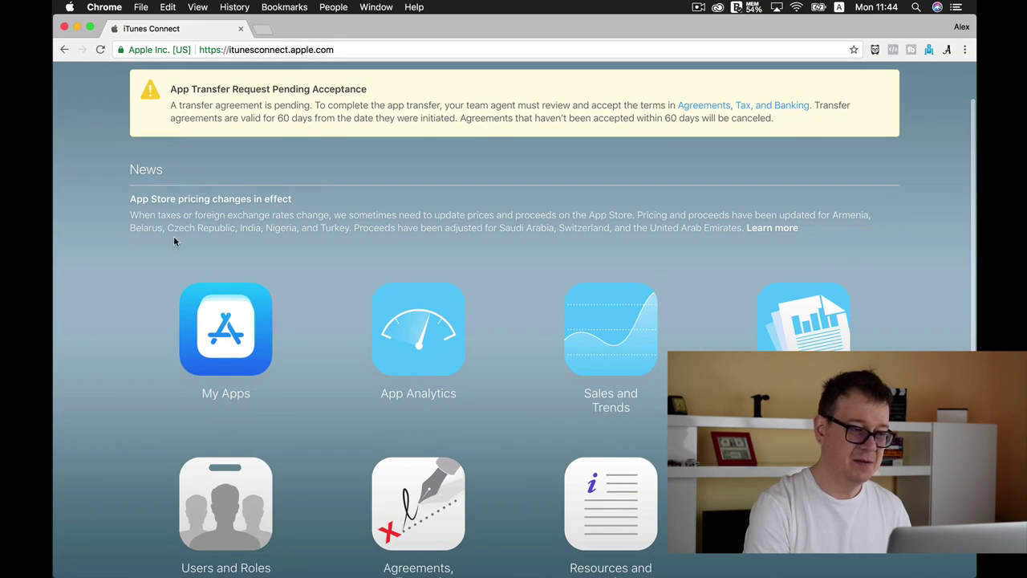
scroll(102, 169, down, 3)
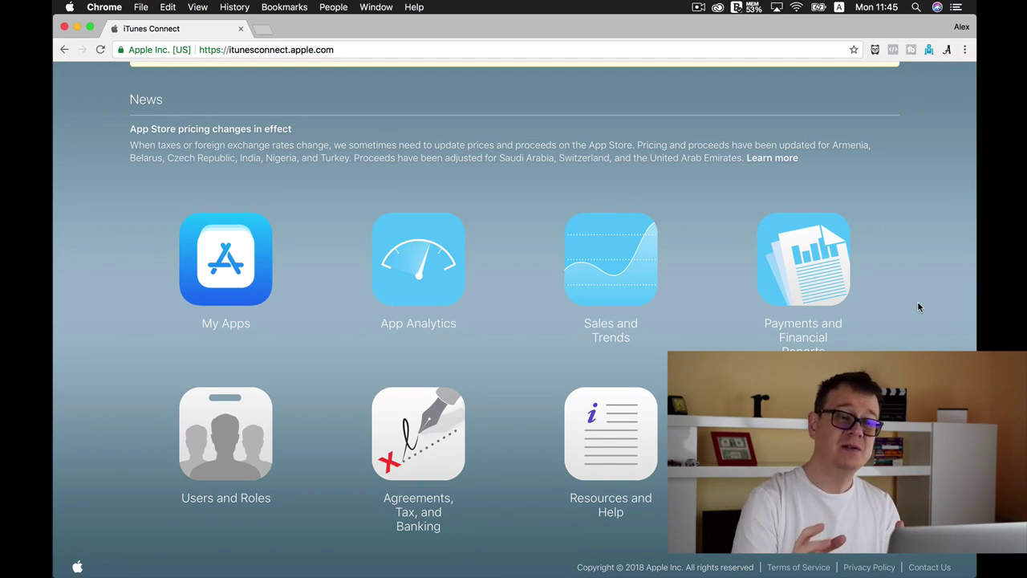
- Open rebeloper.com in a new tab and examine The Tribe page's offer, pricing and included resources
click(264, 31)
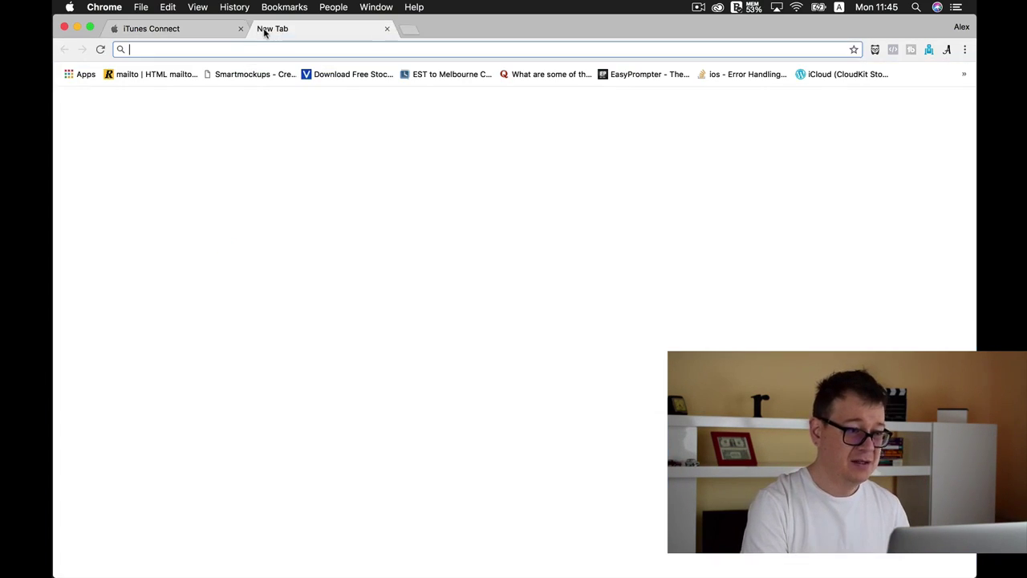
text(rebeloper.com)
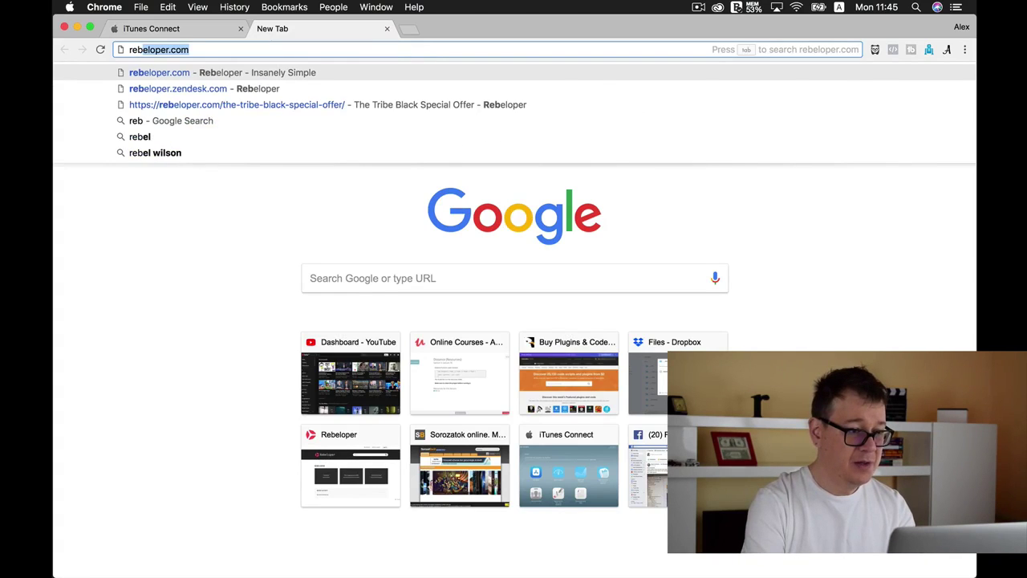
key(Return)
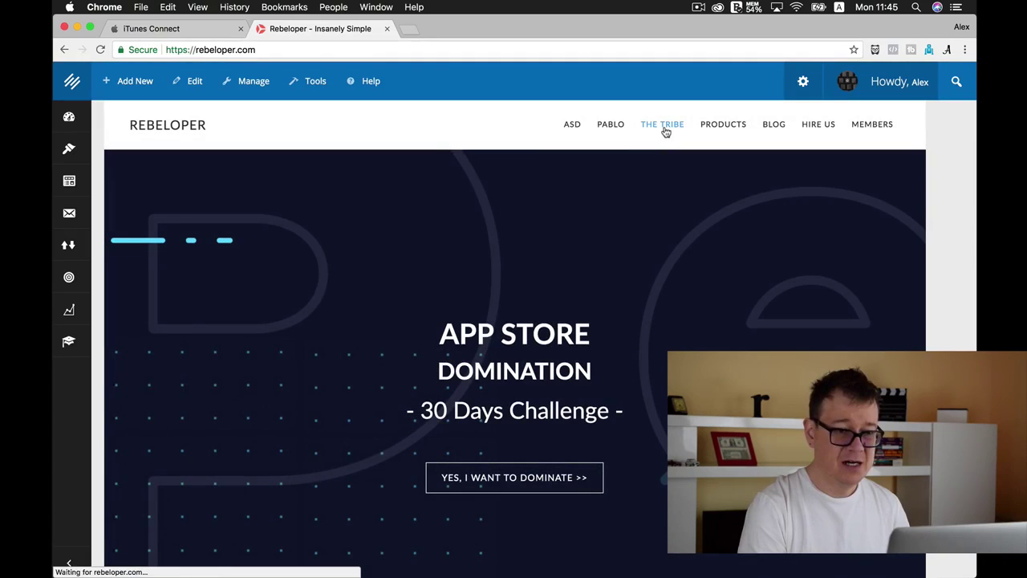
click(663, 127)
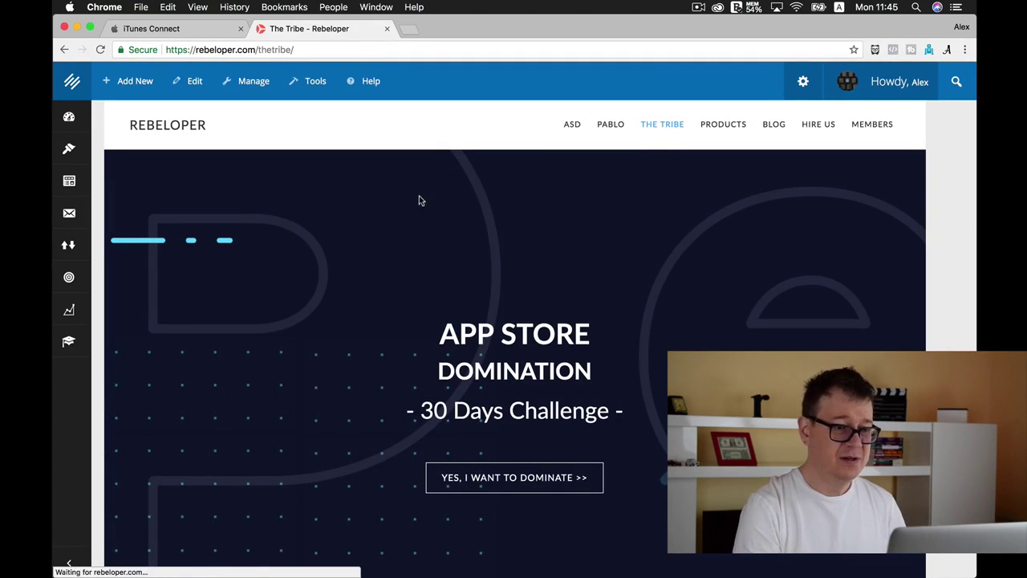
scroll(152, 328, down, 5)
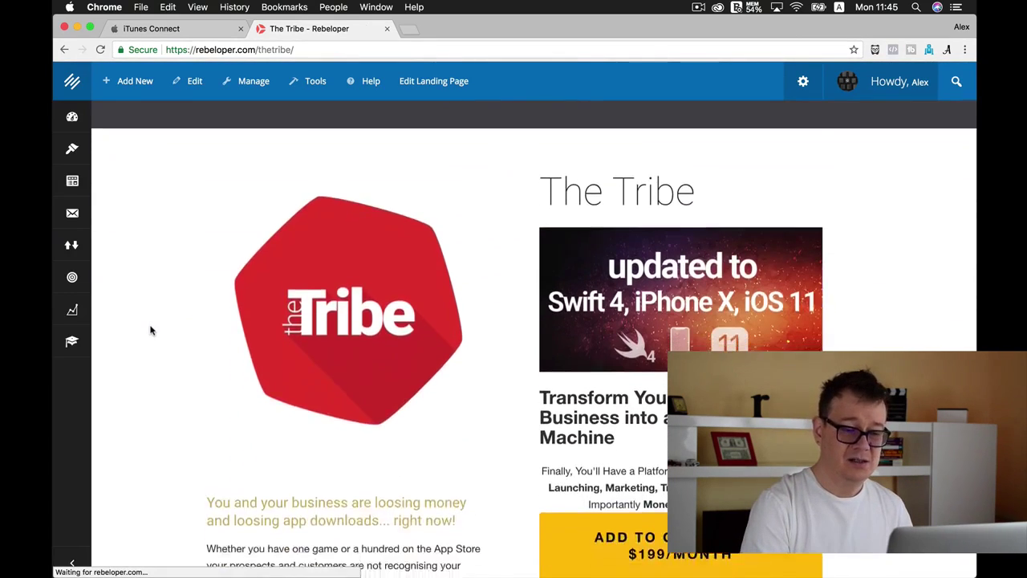
scroll(150, 330, down, 1)
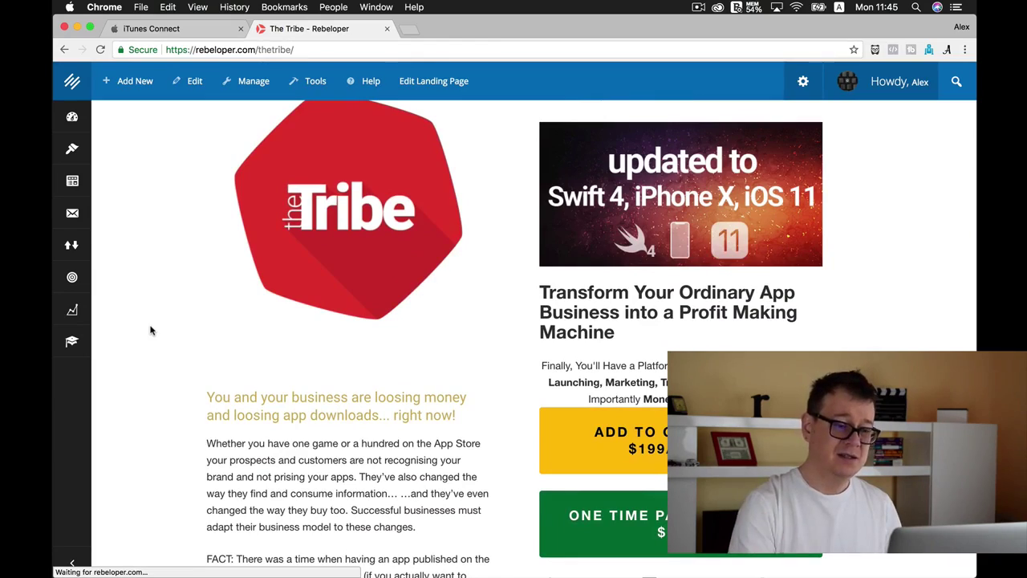
scroll(150, 330, down, 15)
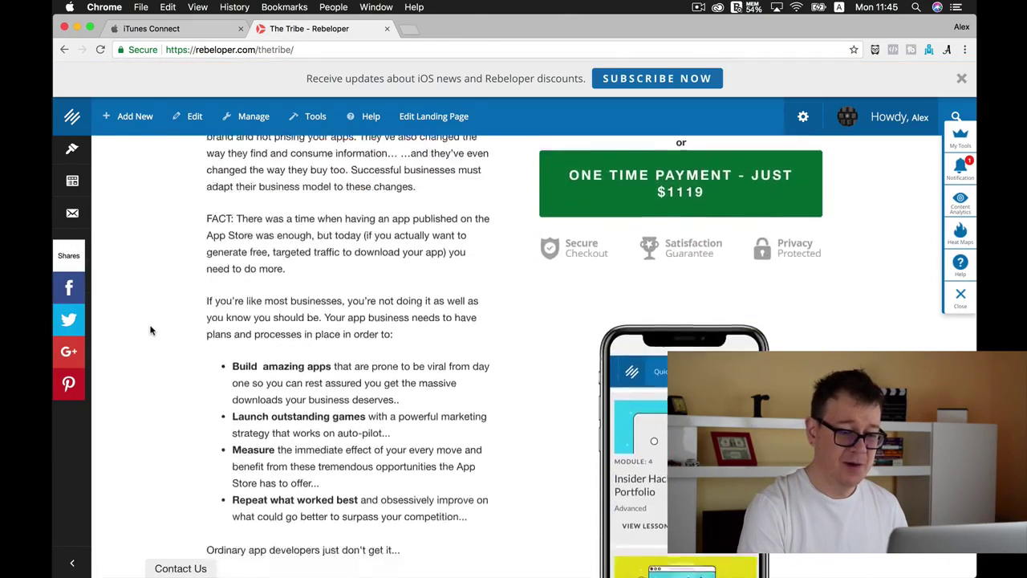
scroll(150, 330, down, 3)
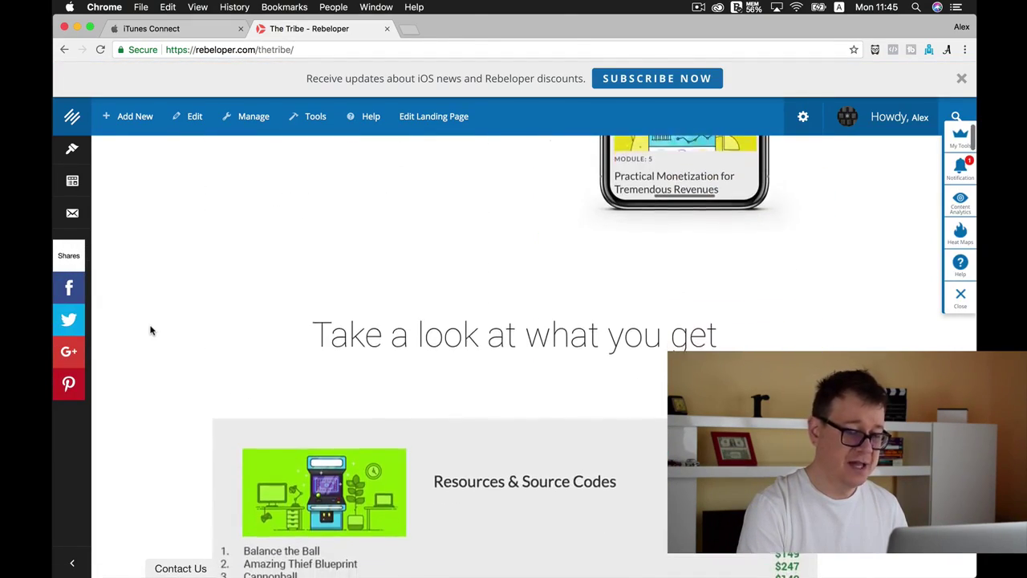
- Return to iTunes Connect and open the My Apps list
click(170, 31)
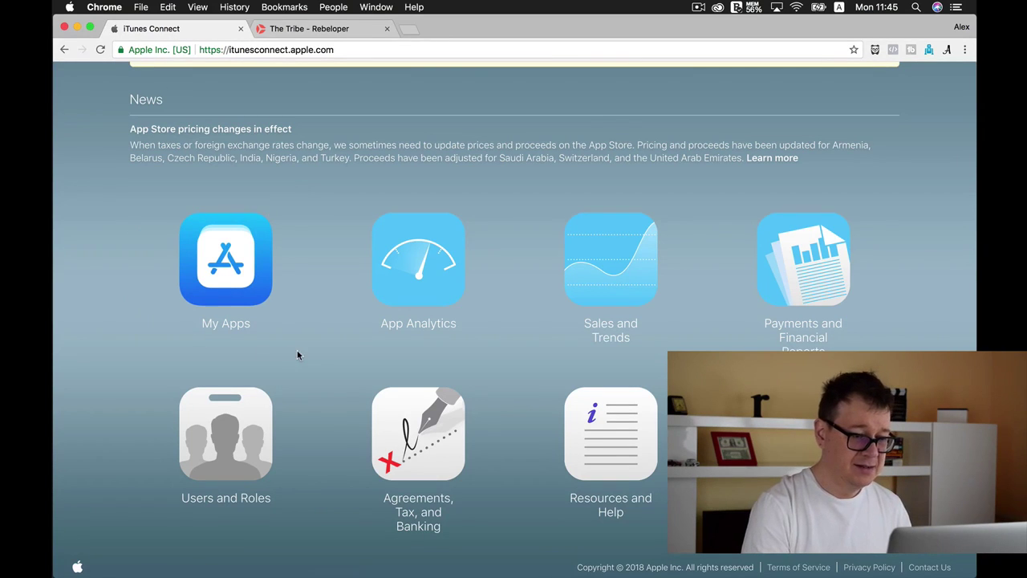
click(231, 291)
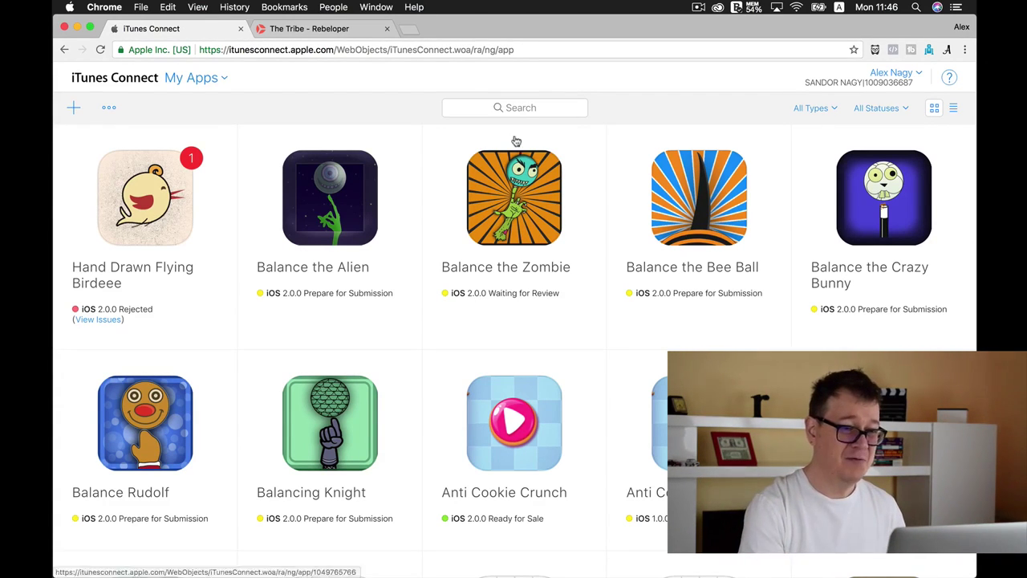
click(536, 105)
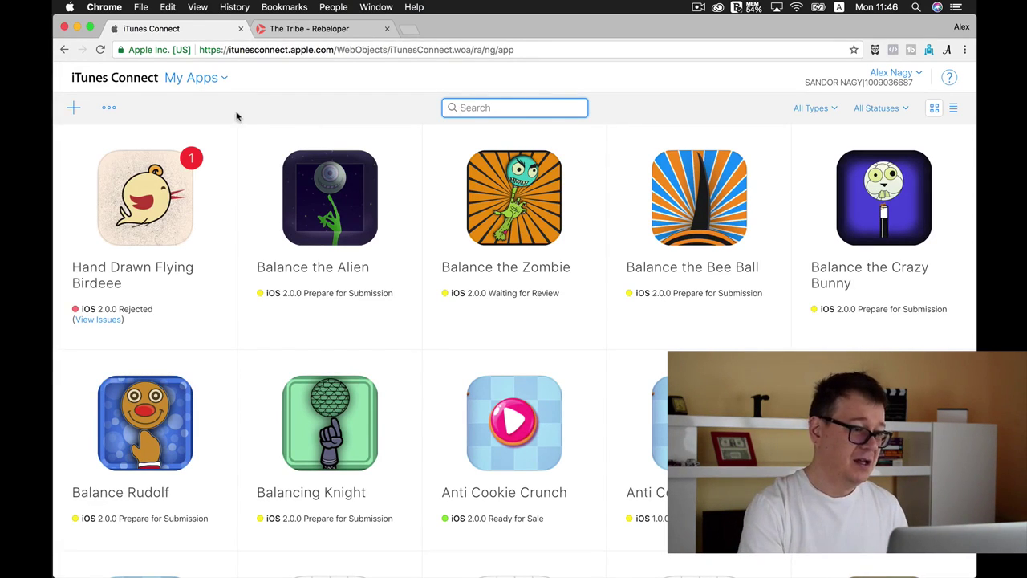
- Start a new app entry for the iOS platform and name it ASD Magic
click(73, 114)
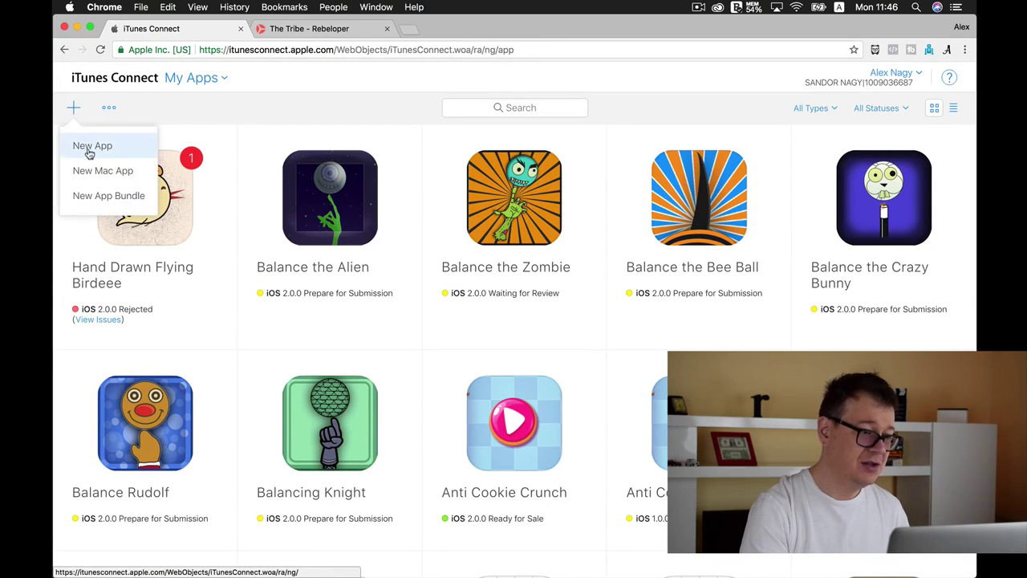
click(89, 147)
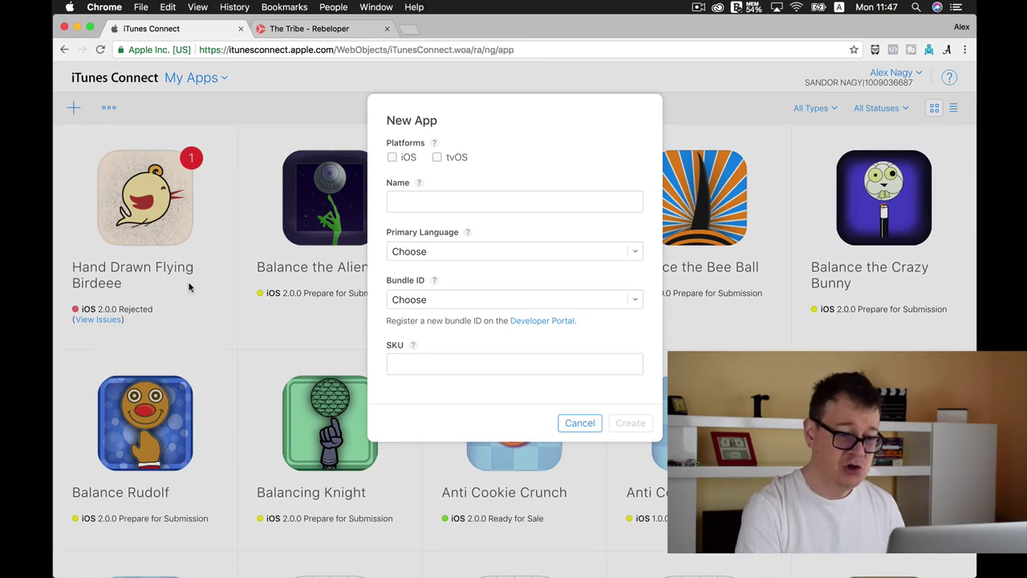
click(392, 158)
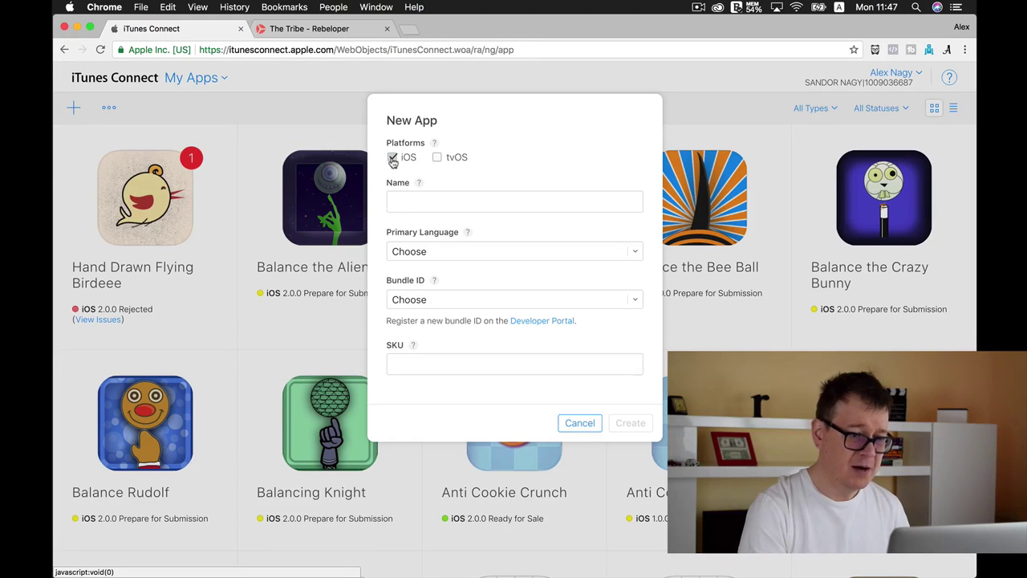
click(410, 198)
text(A)
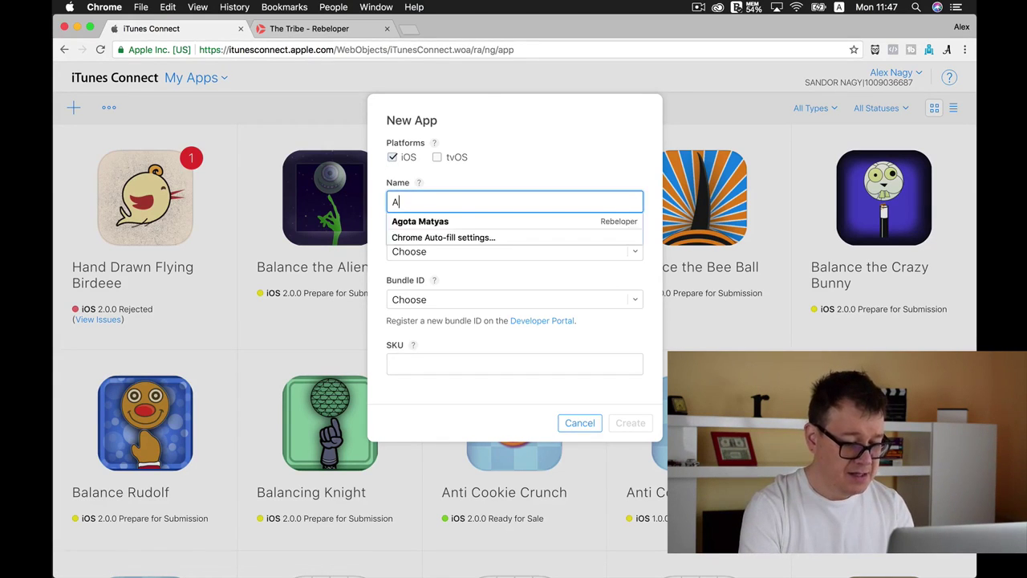
text(SD Magic)
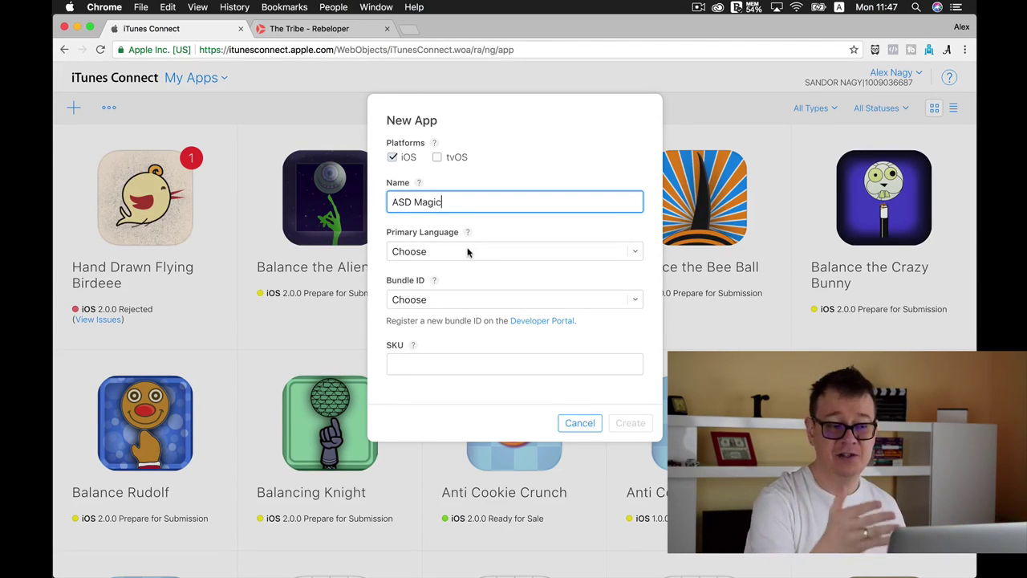
- Set the new app's primary language to English (U.S.) and its bundle ID to XC com Rebeloper ASDMagic - com.Rebeloper.ASDMagic
click(633, 253)
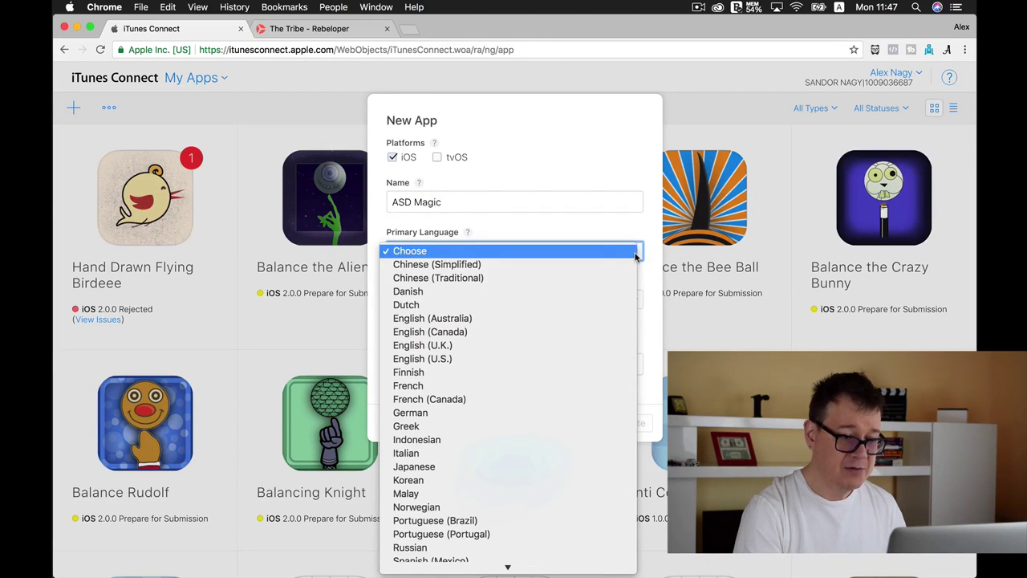
click(437, 359)
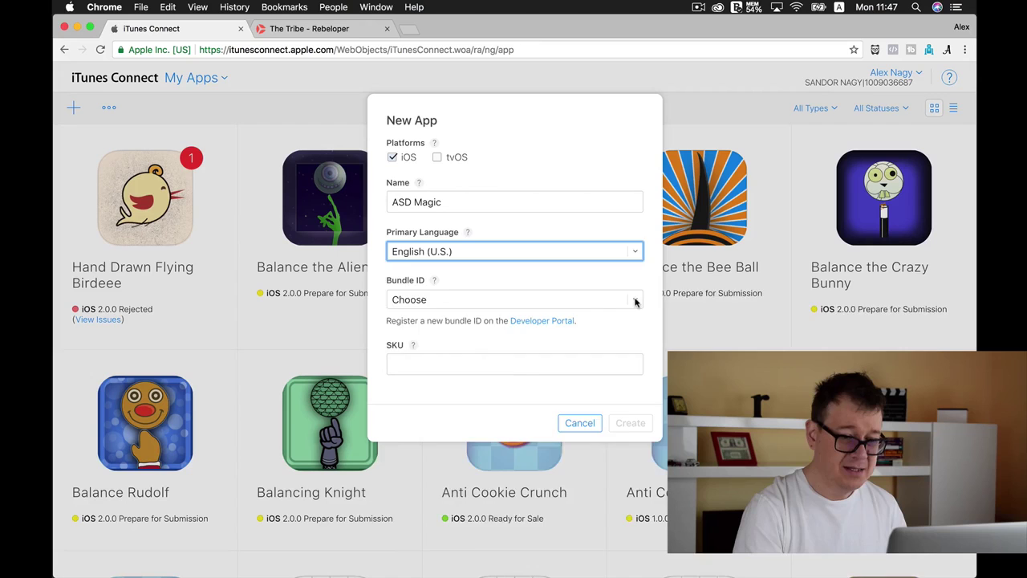
click(635, 300)
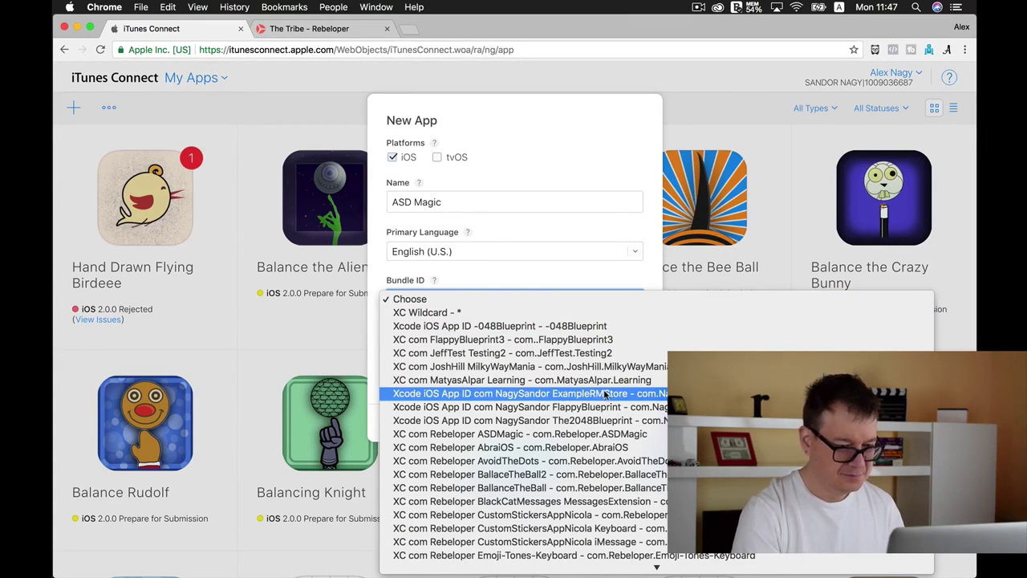
scroll(552, 419, down, 3)
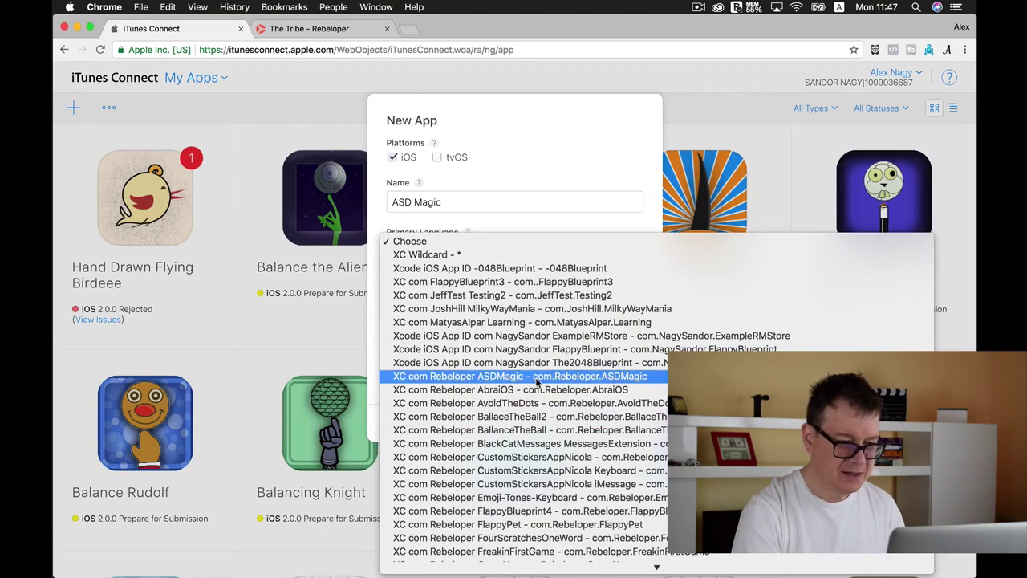
click(536, 376)
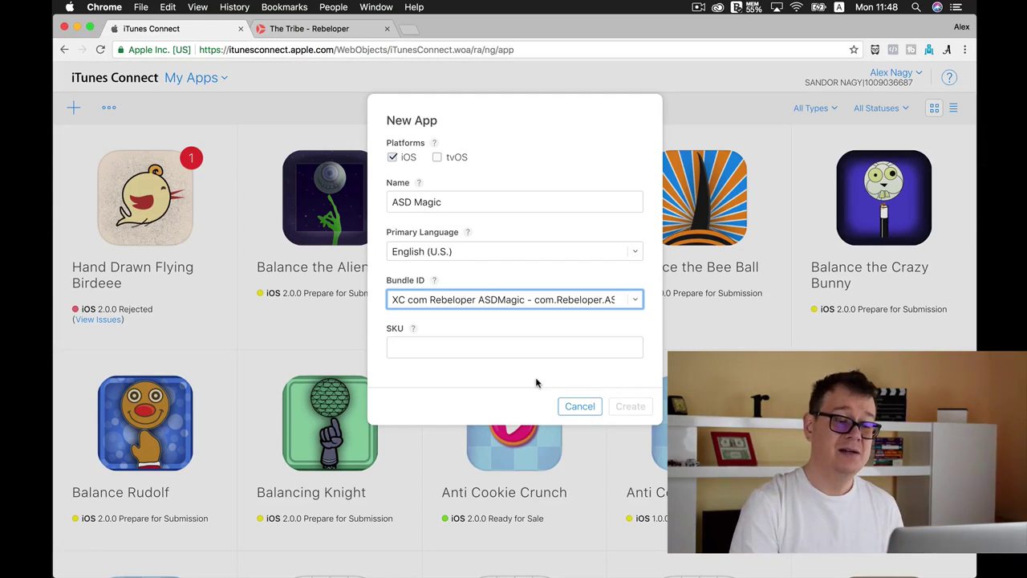
- Set the new app's SKU to Rebeloper0023
click(472, 347)
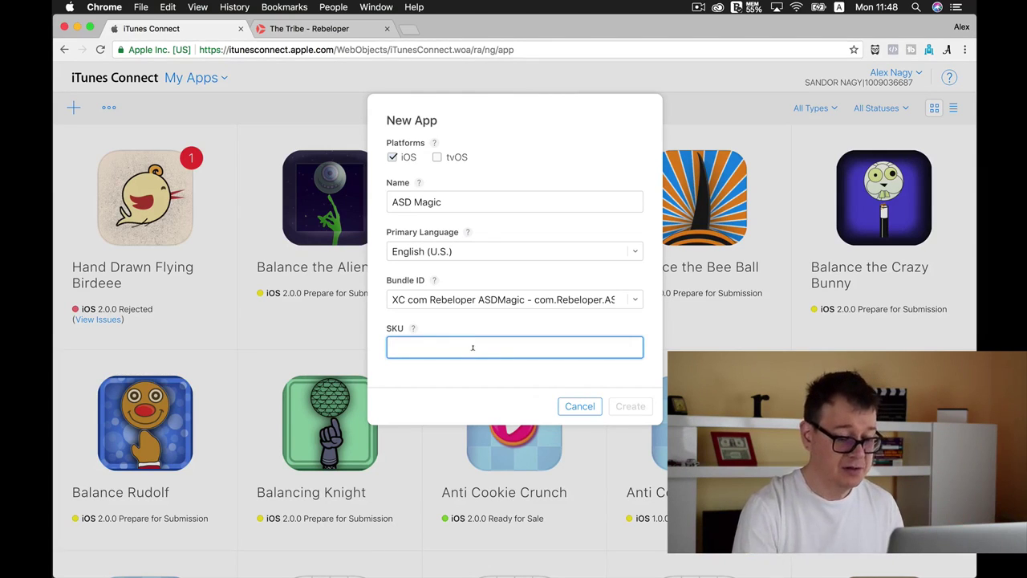
text(Rebelope)
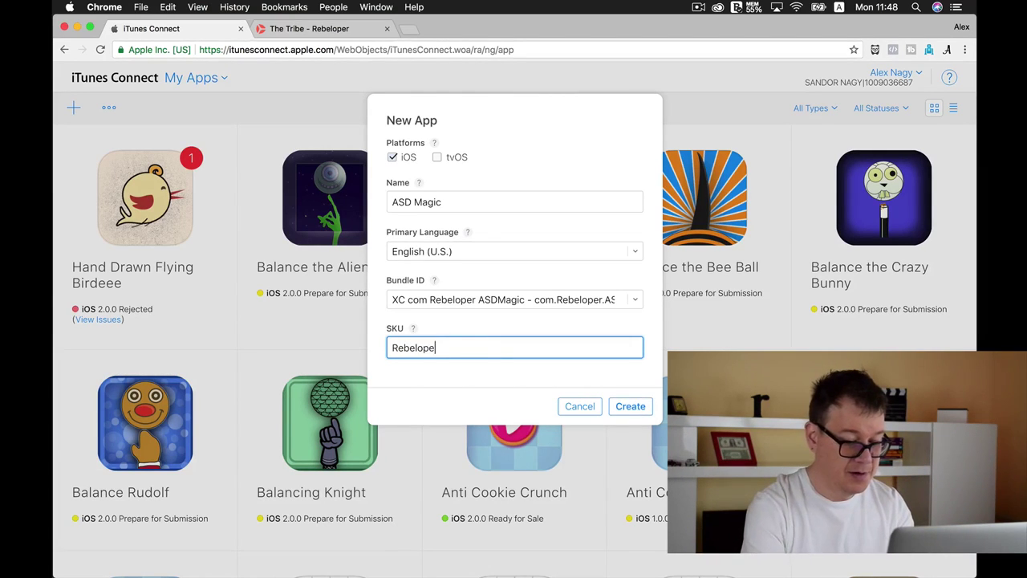
text(r00)
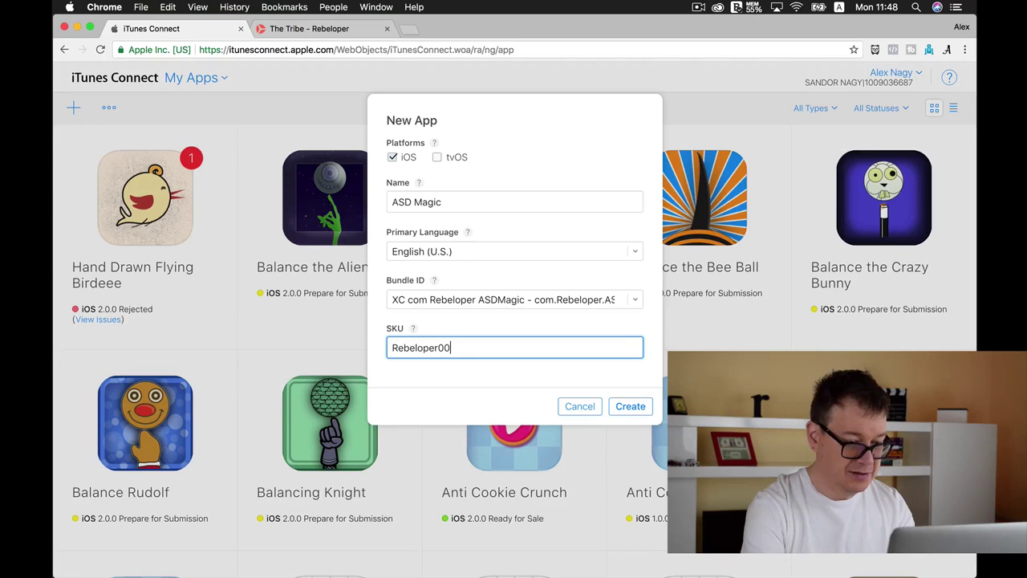
text(23)
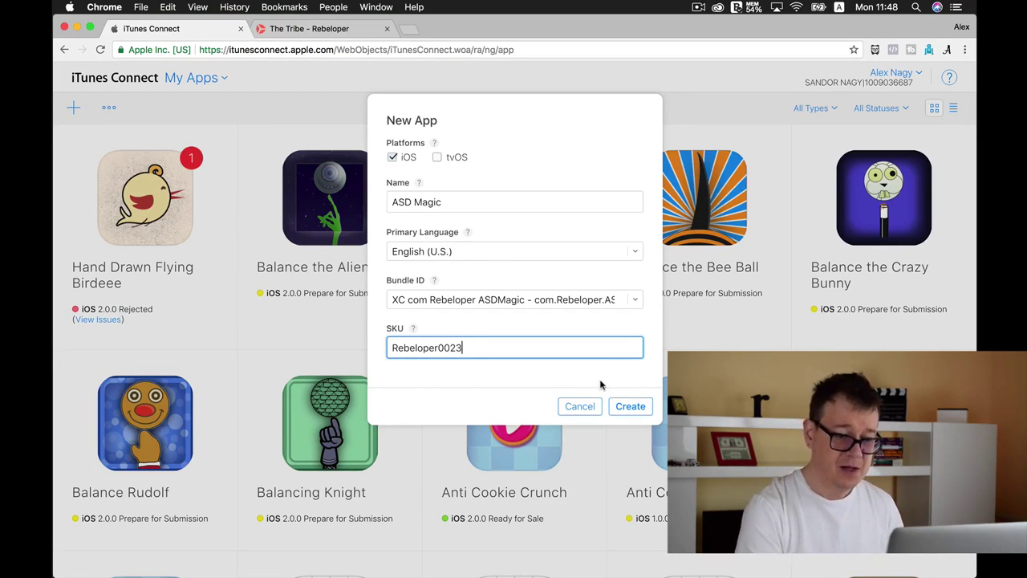
- Create the ASD Magic app entry with the details entered
click(628, 406)
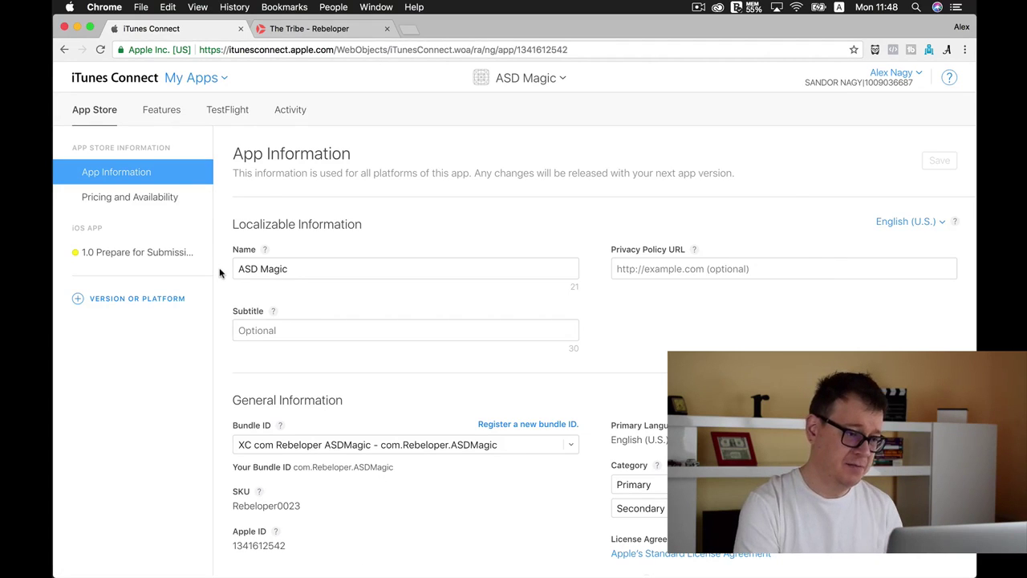
- Review the app's Pricing and Availability settings and the version information fields for iOS App 1.0
click(193, 202)
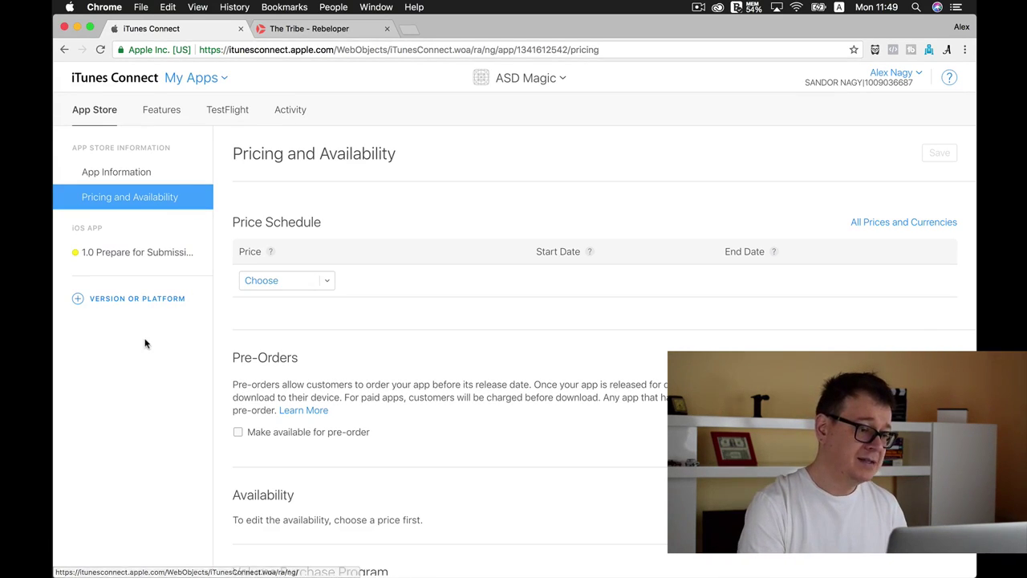
click(155, 255)
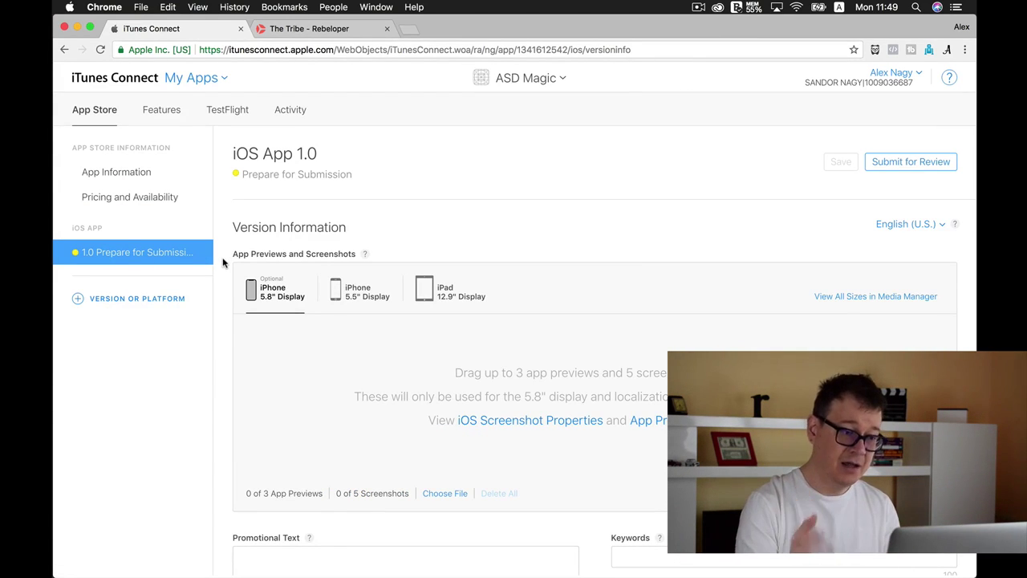
scroll(223, 262, down, 5)
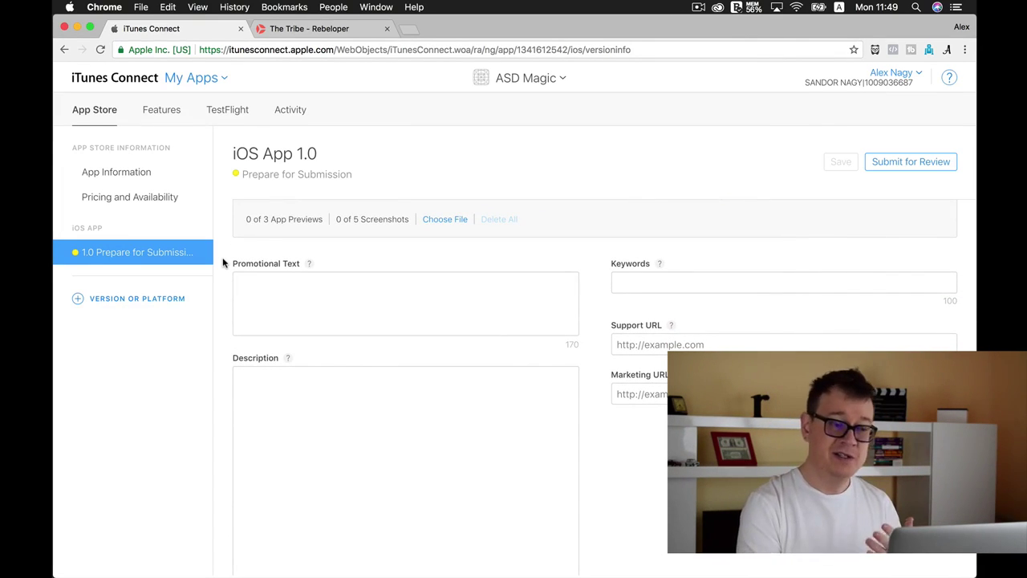
scroll(223, 263, down, 2)
scroll(223, 263, down, 8)
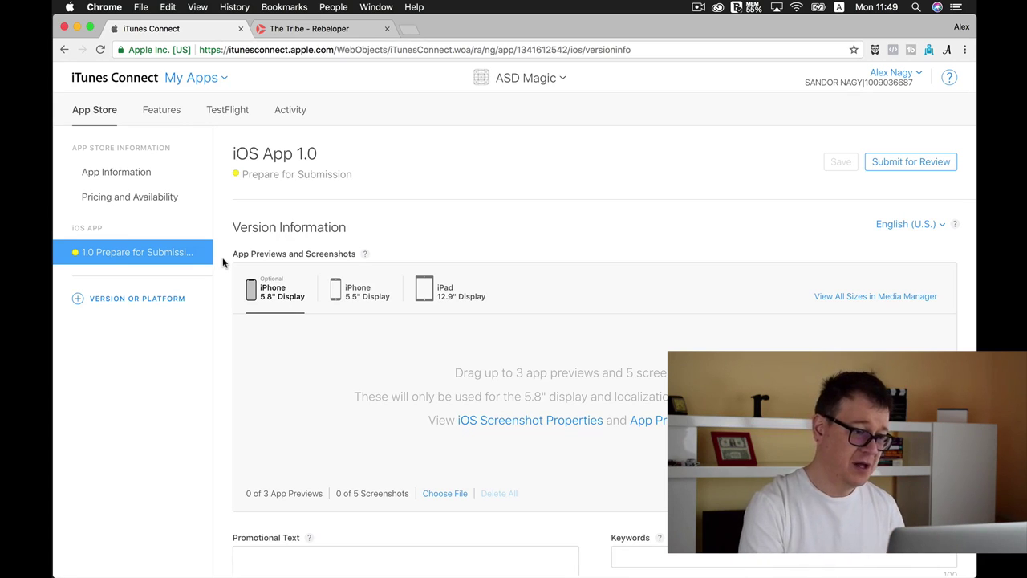
- Look through the app's In-App Purchases, TestFlight builds and iOS build activity pages
click(163, 112)
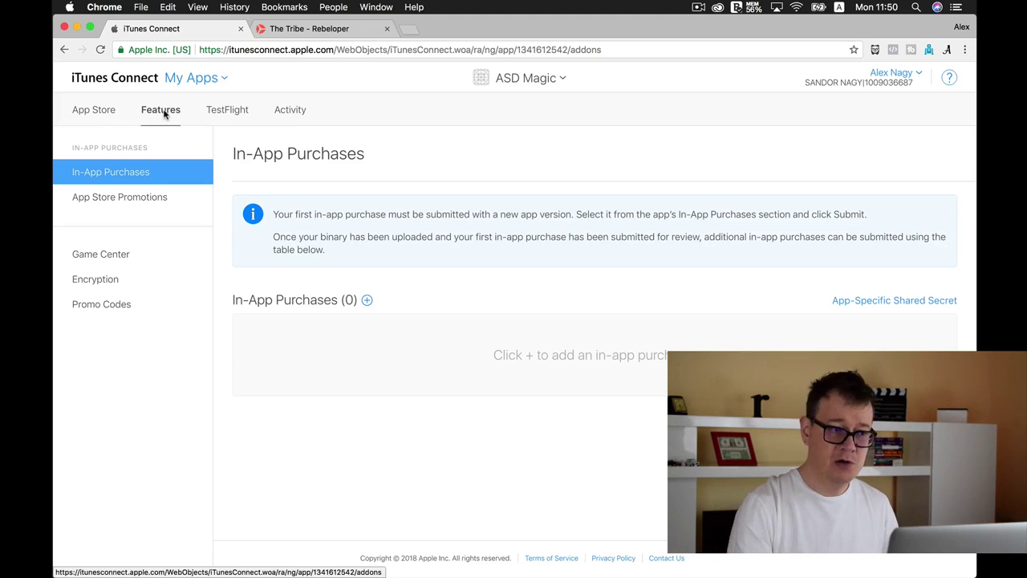
click(229, 112)
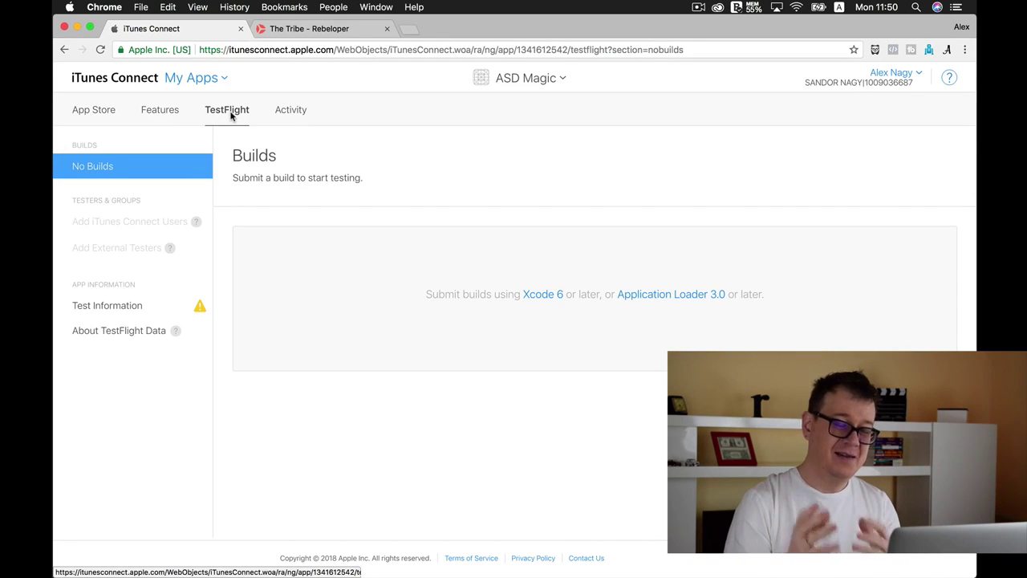
click(292, 113)
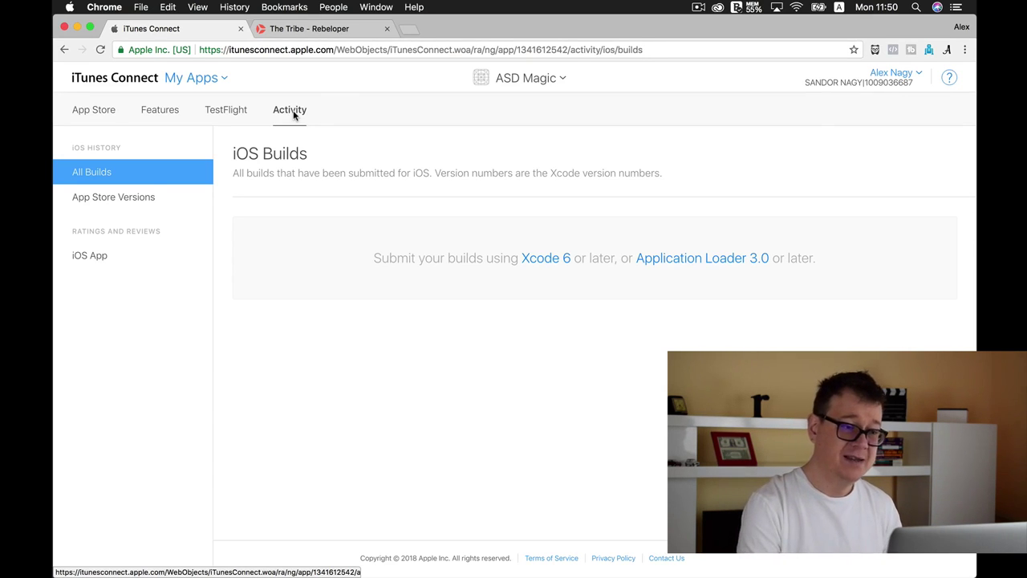
- Switch to The Tribe page on rebeloper.com and view the introduction and purchase options near its beginning
click(325, 31)
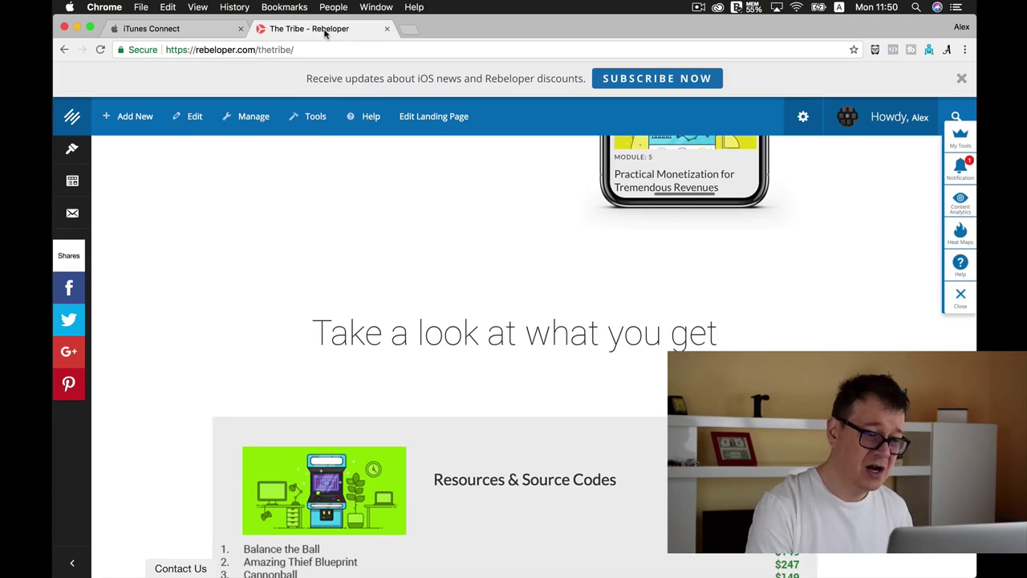
scroll(179, 355, up, 5)
scroll(179, 358, up, 10)
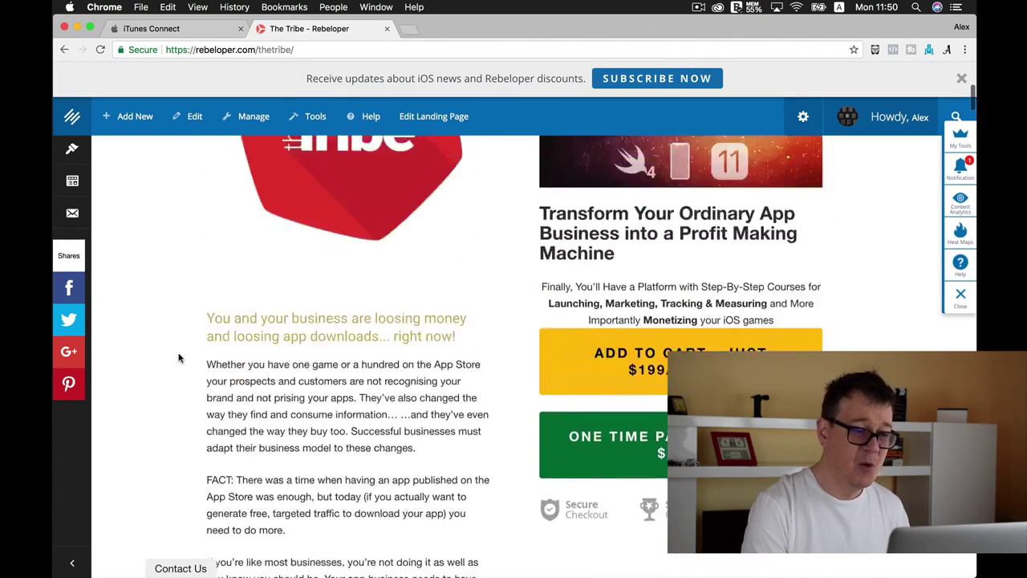